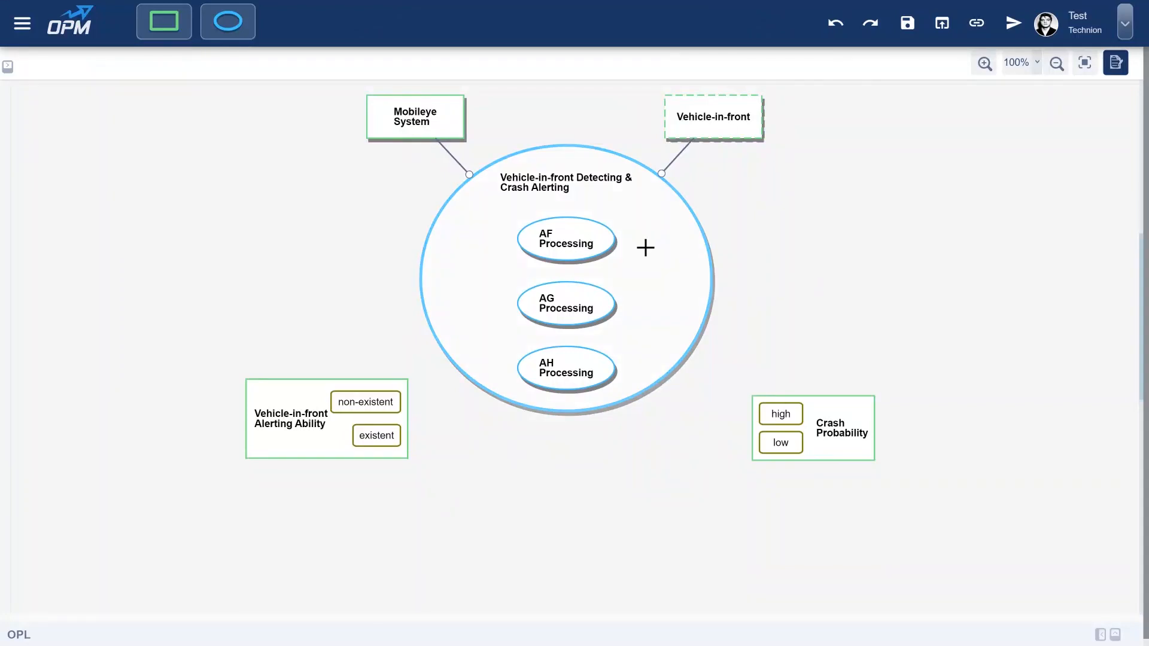
- Rename the three subprocesses from top to bottom as Detecting, Informing and Alerting, and make Detecting informatical
double_click(544, 239)
type("D")
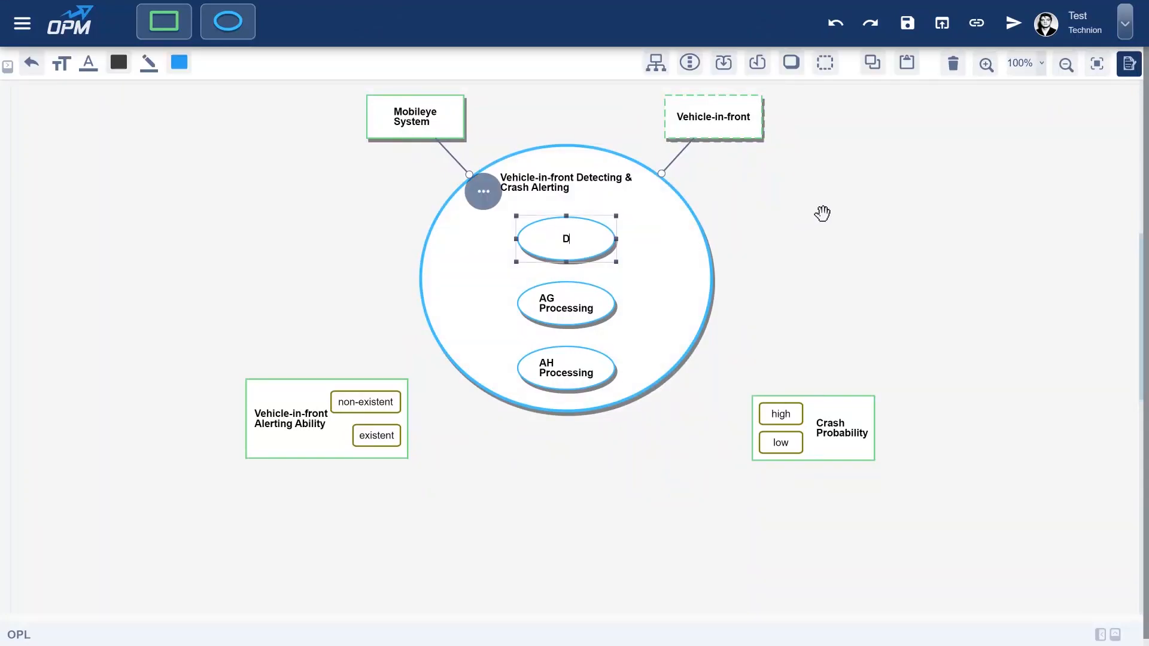
type("etecting")
double_click(537, 295)
type("Informing")
double_click(571, 371)
type("Alerting")
left_click(597, 249)
left_click(795, 66)
- Extend the in-zoomed process downward and add a fourth subprocess named Crash Alerting below Alerting
left_click(558, 191)
left_click_drag(566, 413, 567, 471)
left_click_drag(227, 22, 516, 413)
type("Crash Alerting")
left_click(859, 501)
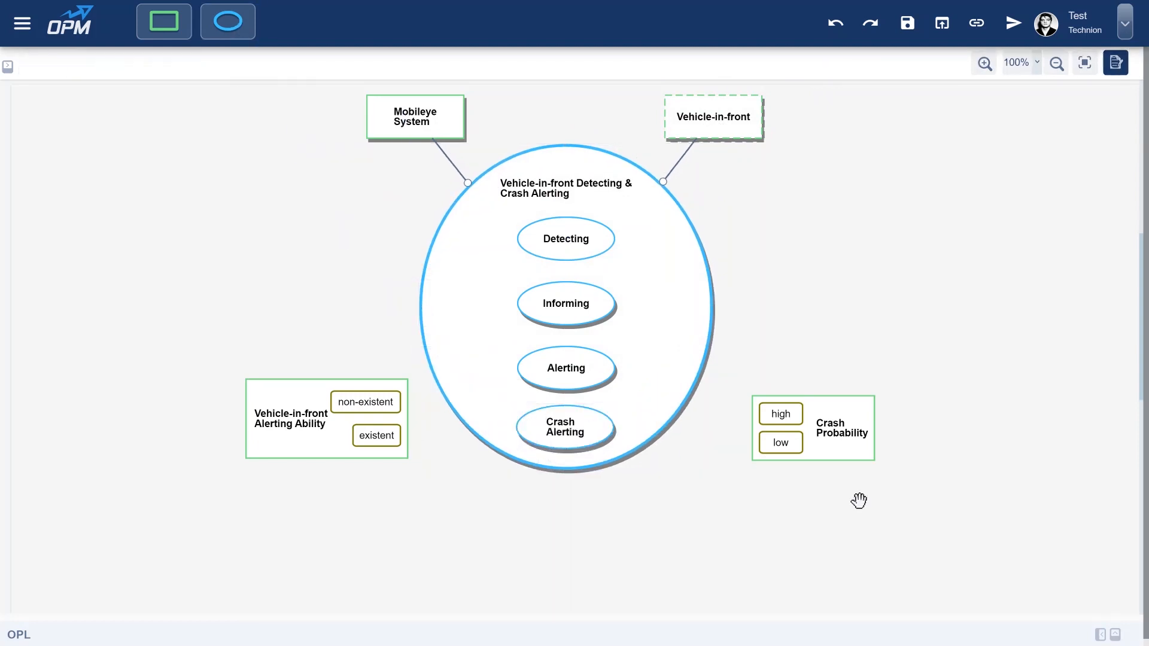
- Place Vehicle-in-front Alerting Ability and Crash Probability left of the process, arrange Crash Probability's states on its right side, and show the OPL text
left_click_drag(290, 422, 267, 219)
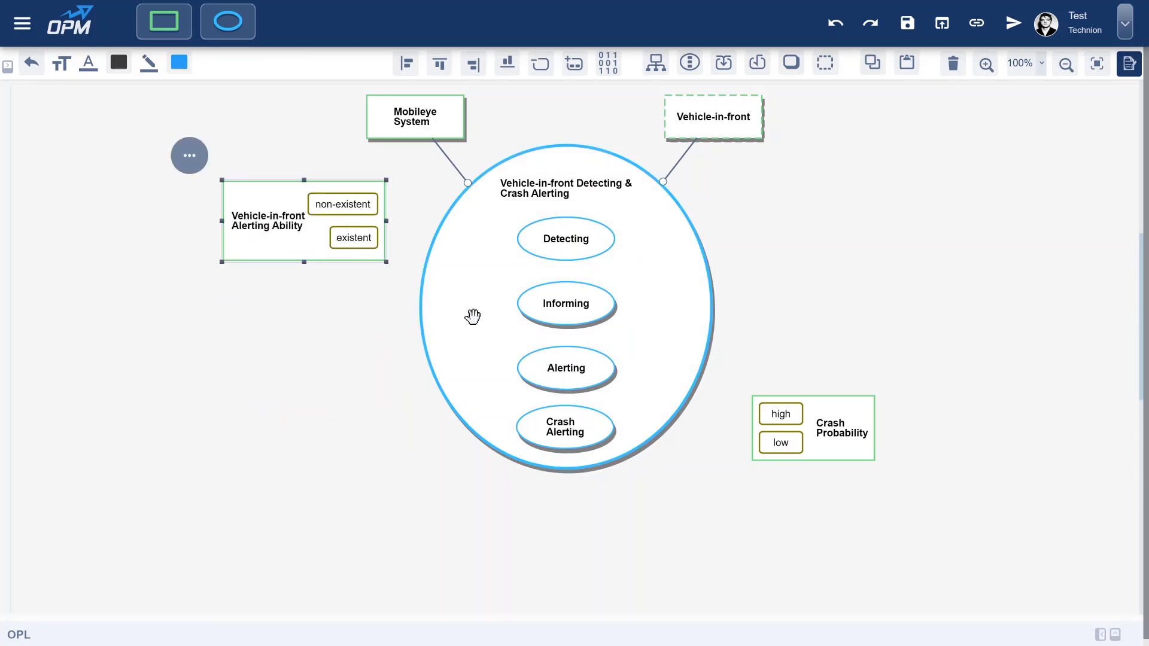
left_click_drag(784, 441, 314, 421)
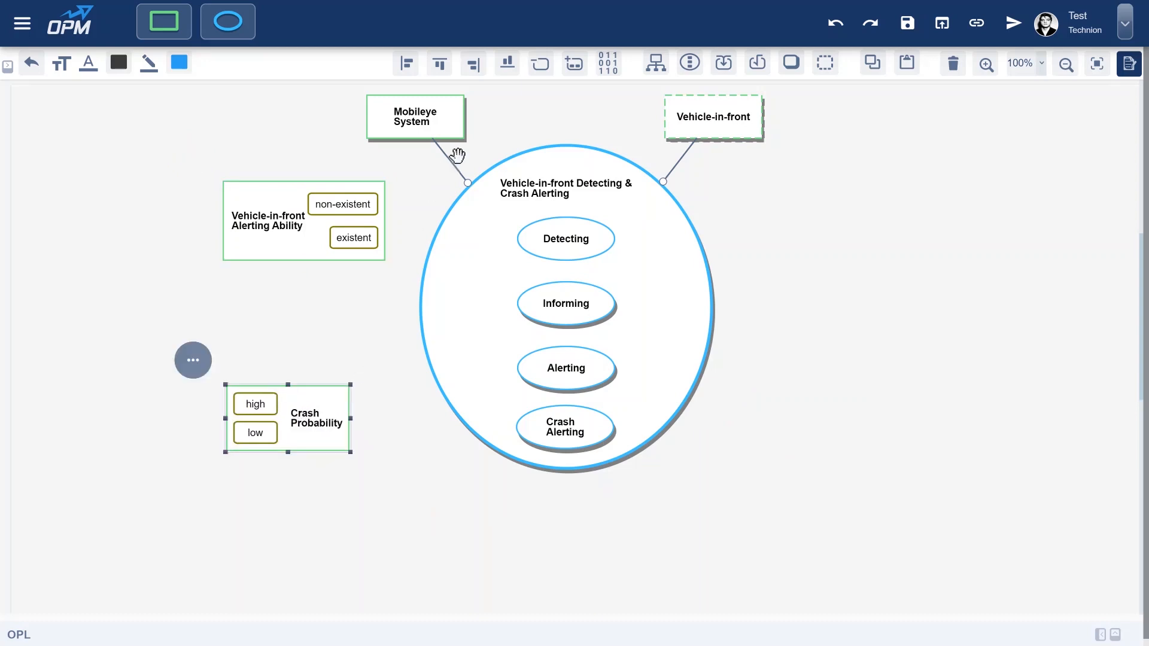
left_click(468, 68)
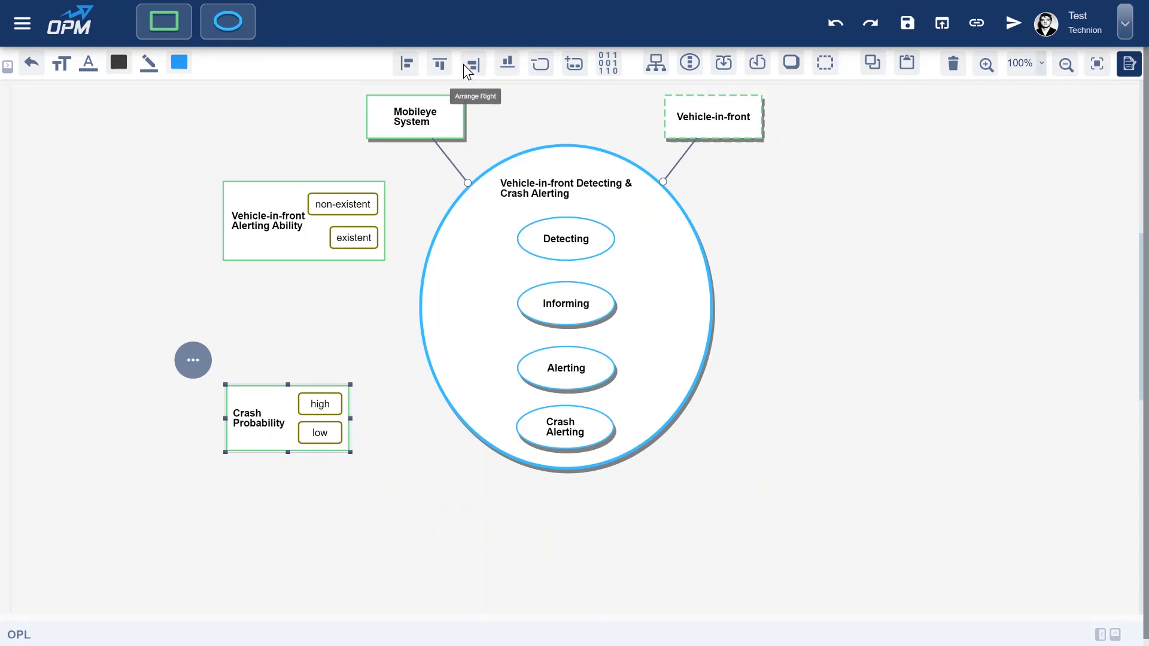
left_click(388, 298)
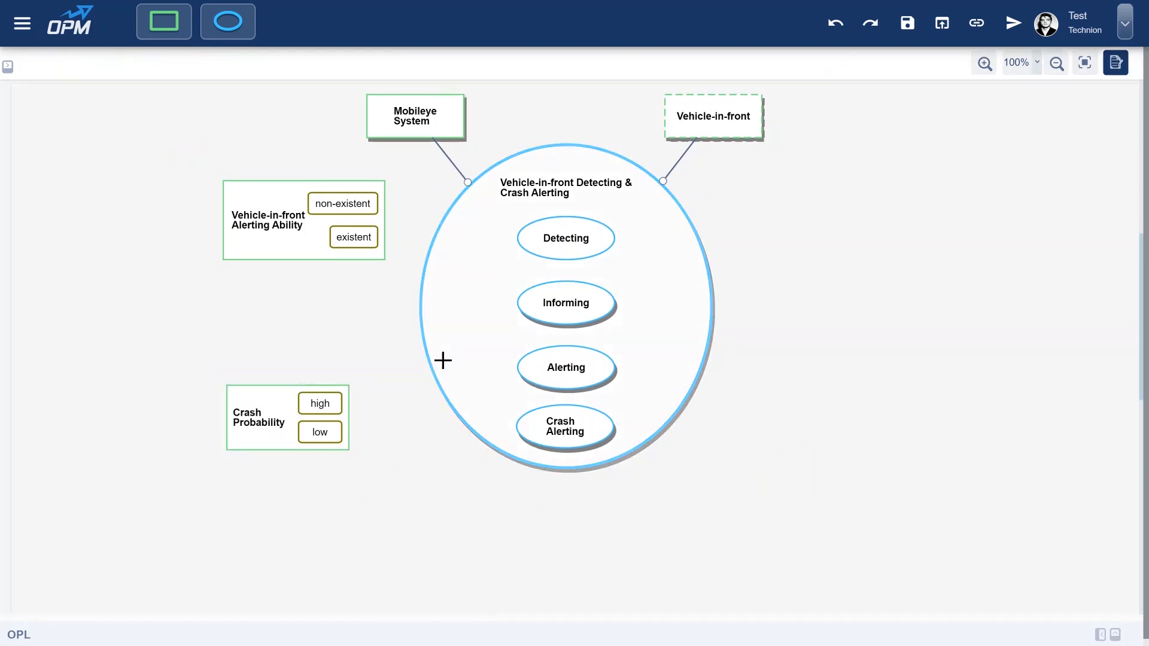
left_click(1115, 634)
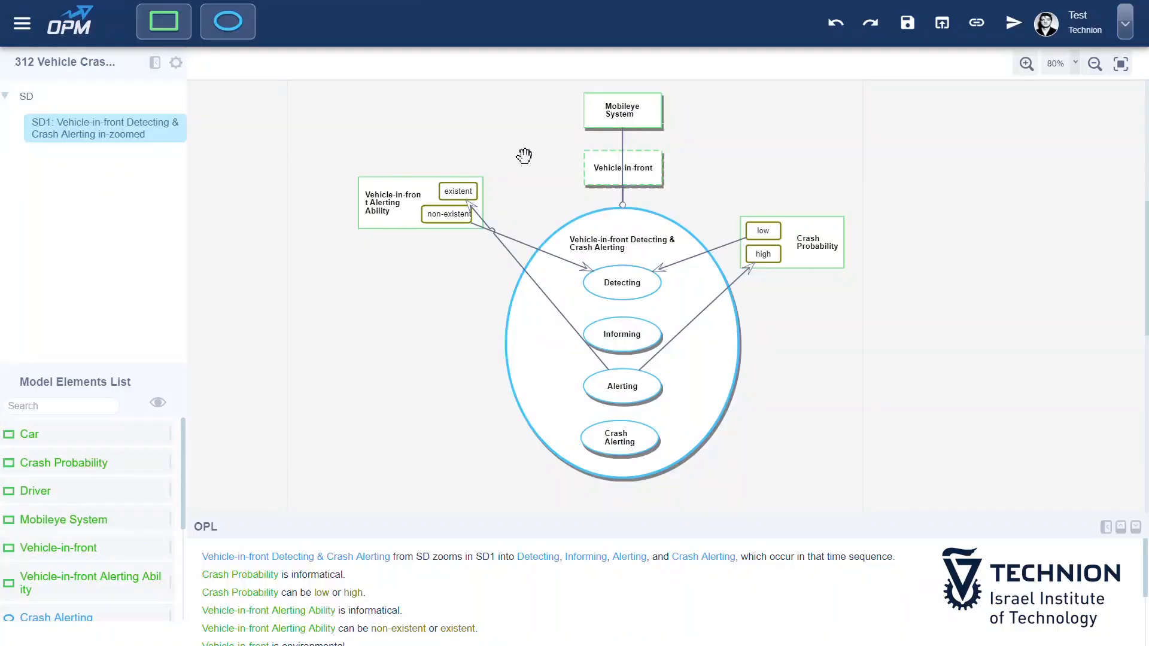
- Move Crash Probability beside Crash Alerting with its states arranged right, and reattach its in/out links to Crash Alerting
left_click_drag(811, 237, 464, 444)
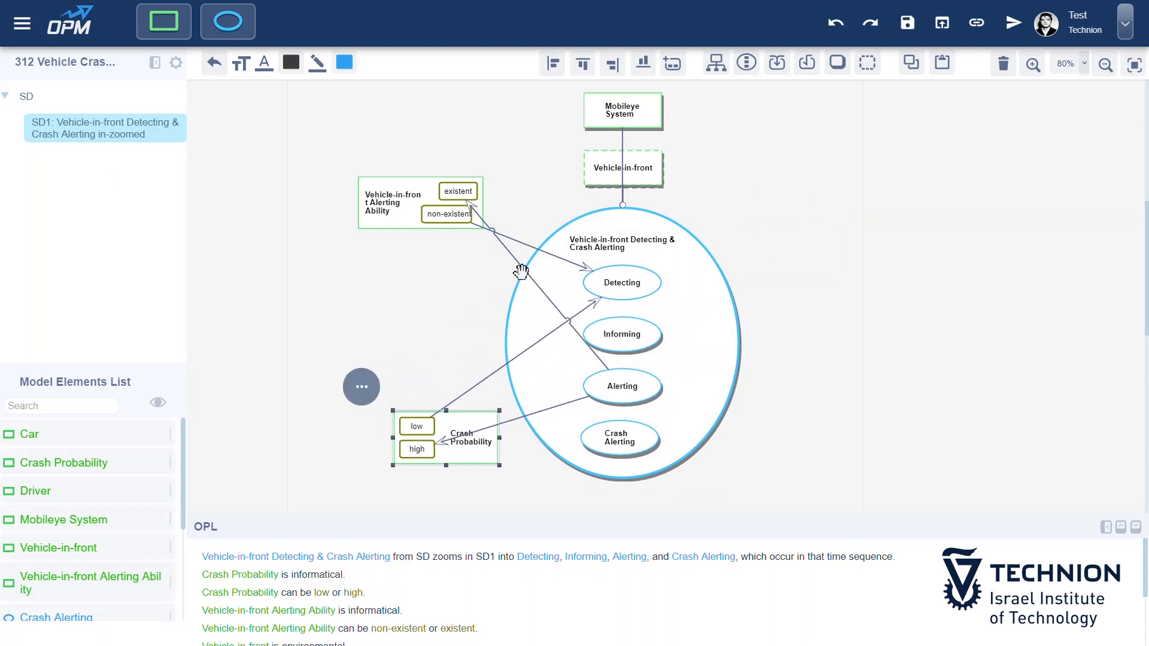
left_click(612, 66)
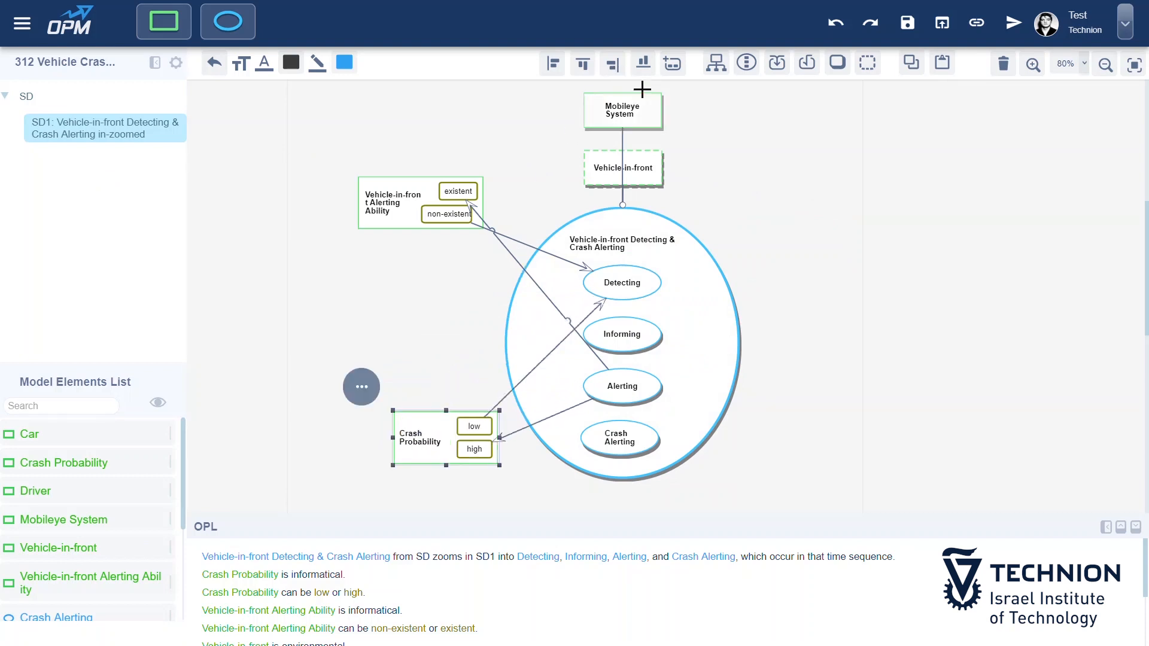
left_click_drag(606, 292, 569, 449)
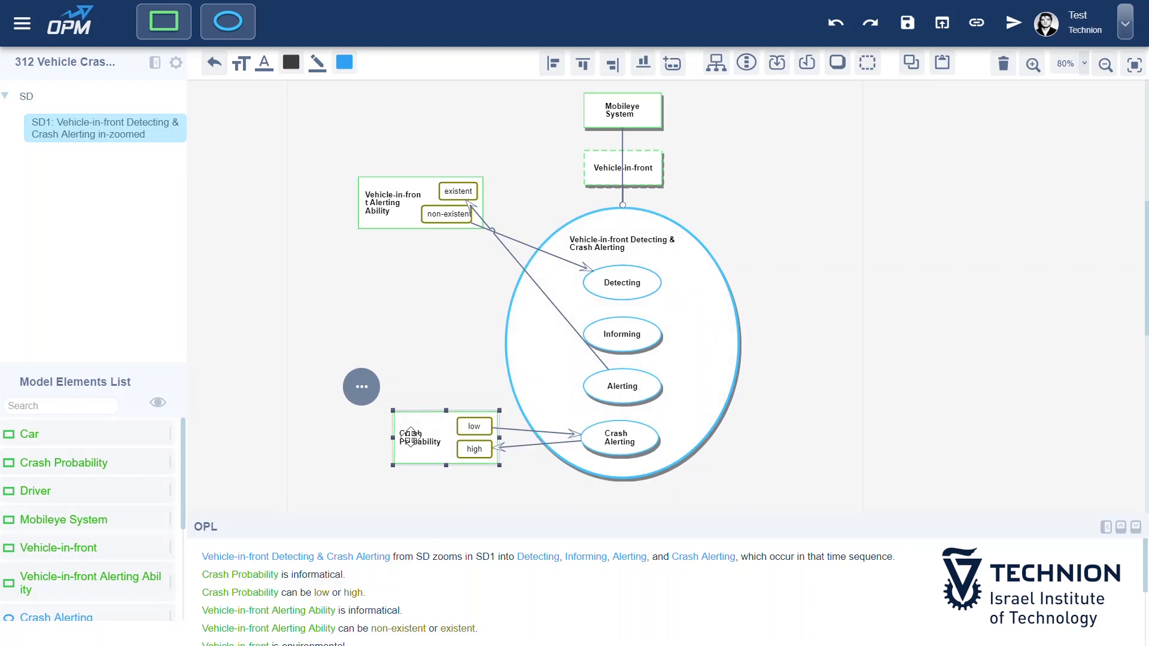
left_click(347, 436)
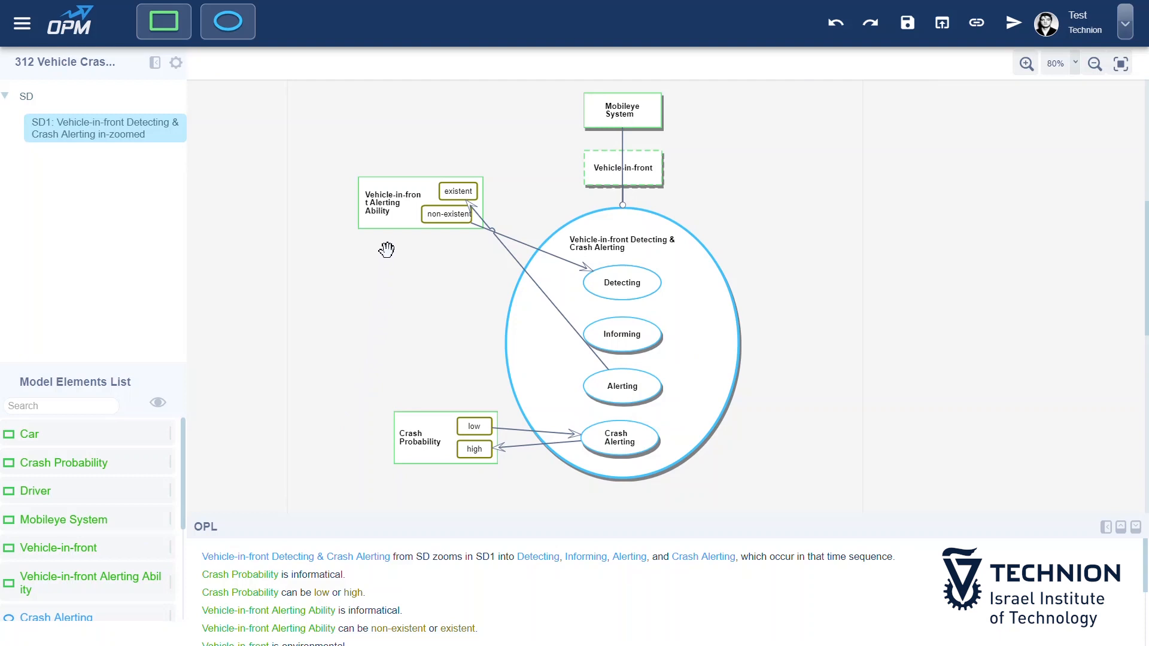
- Lower Vehicle-in-front Alerting Ability to Detecting's level, widen its box slightly, and reattach the link into its existent state from Alerting to Detecting
left_click_drag(390, 201, 394, 271)
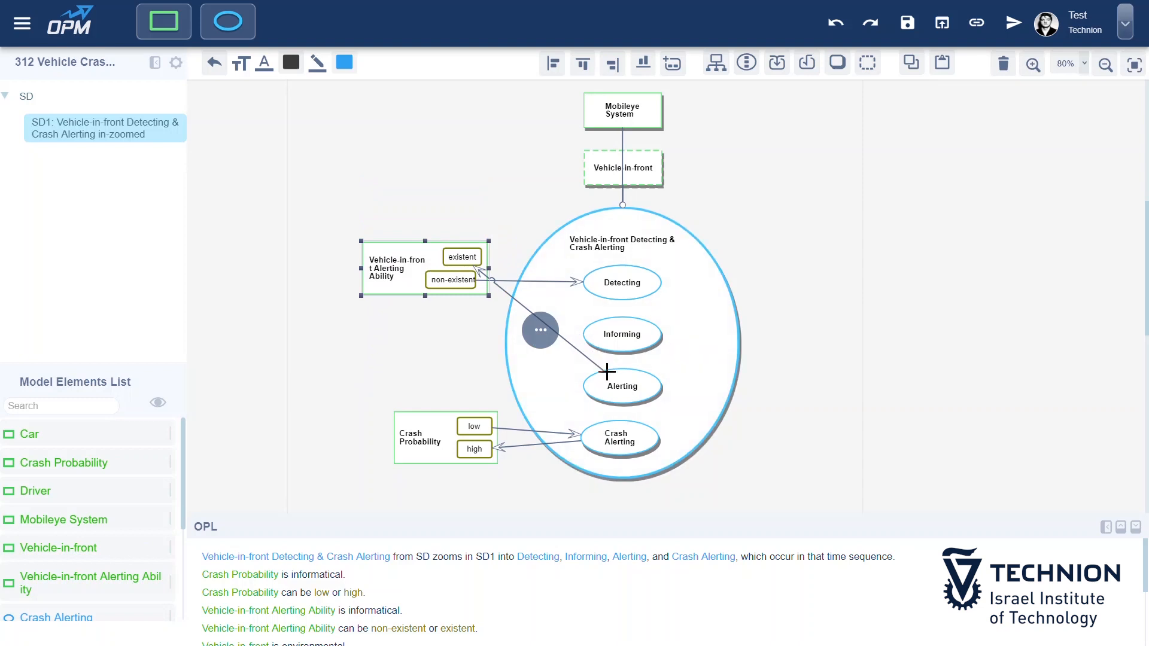
left_click_drag(604, 378, 608, 293)
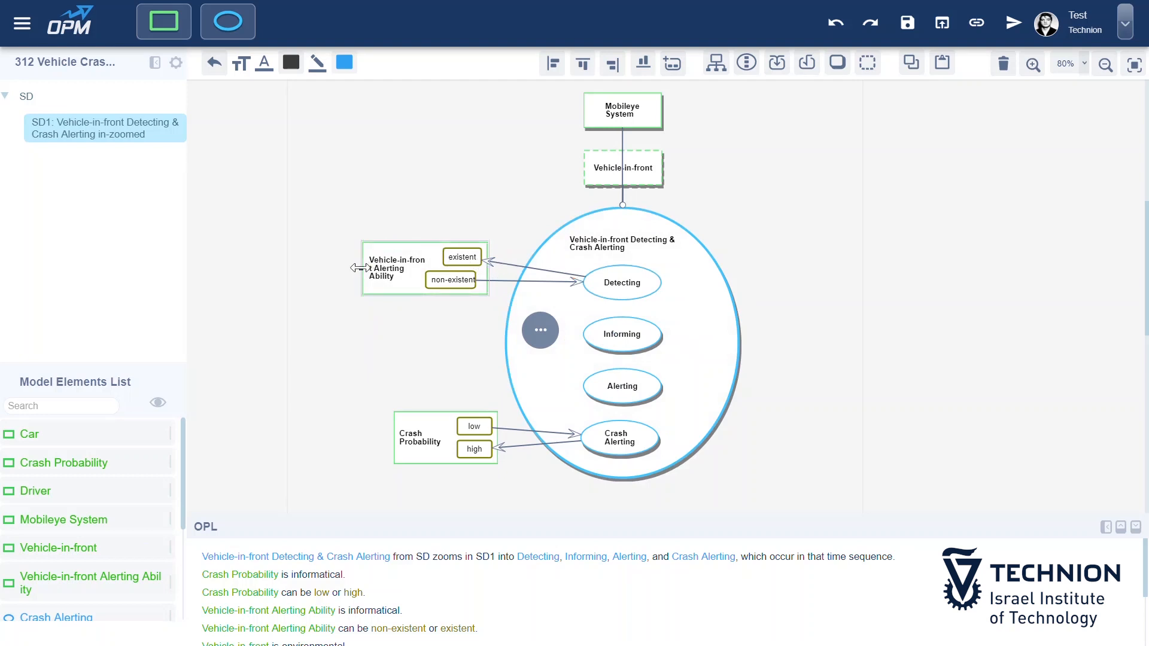
left_click_drag(358, 268, 354, 268)
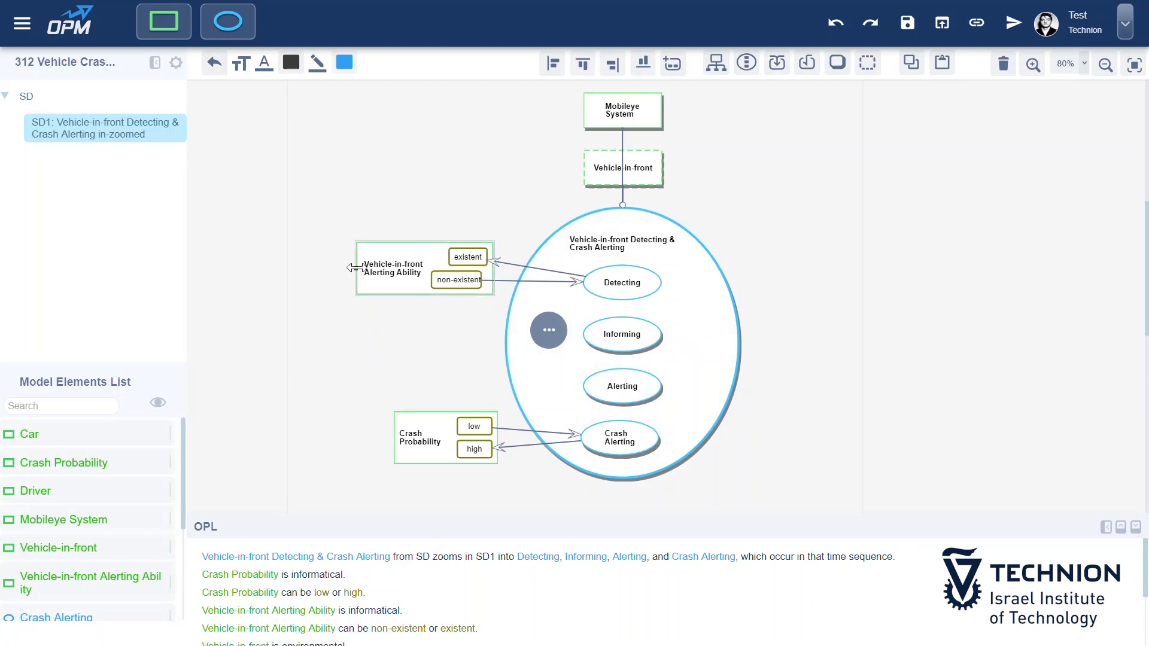
left_click(327, 283)
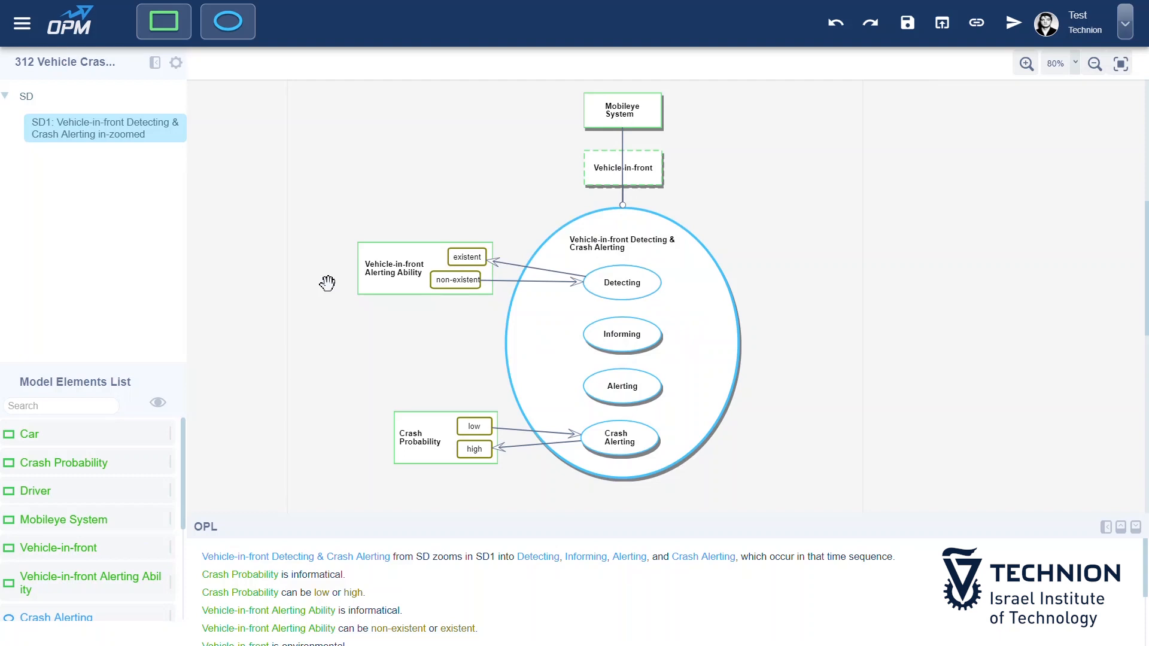
- Add an object named Vehicle-in-front Representation right of the process, with left-arranged states "not detected" and "detected"
left_click_drag(164, 21, 854, 199)
type("Vehicle-in-front Representation")
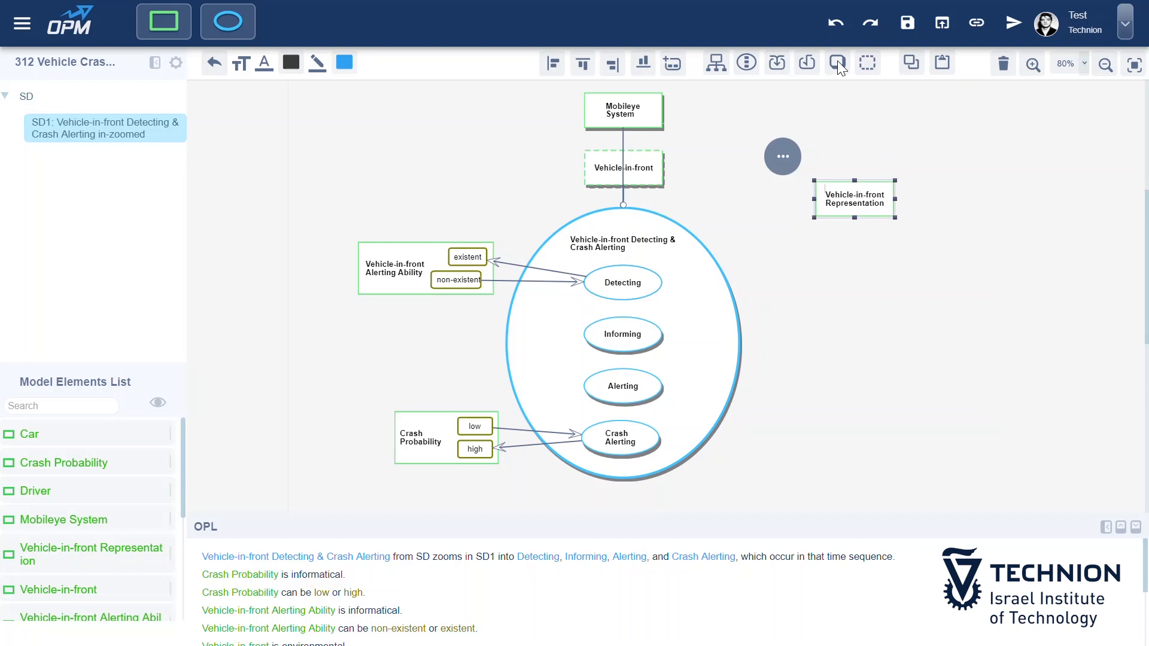
left_click(673, 64)
type("not detected")
key("Tab")
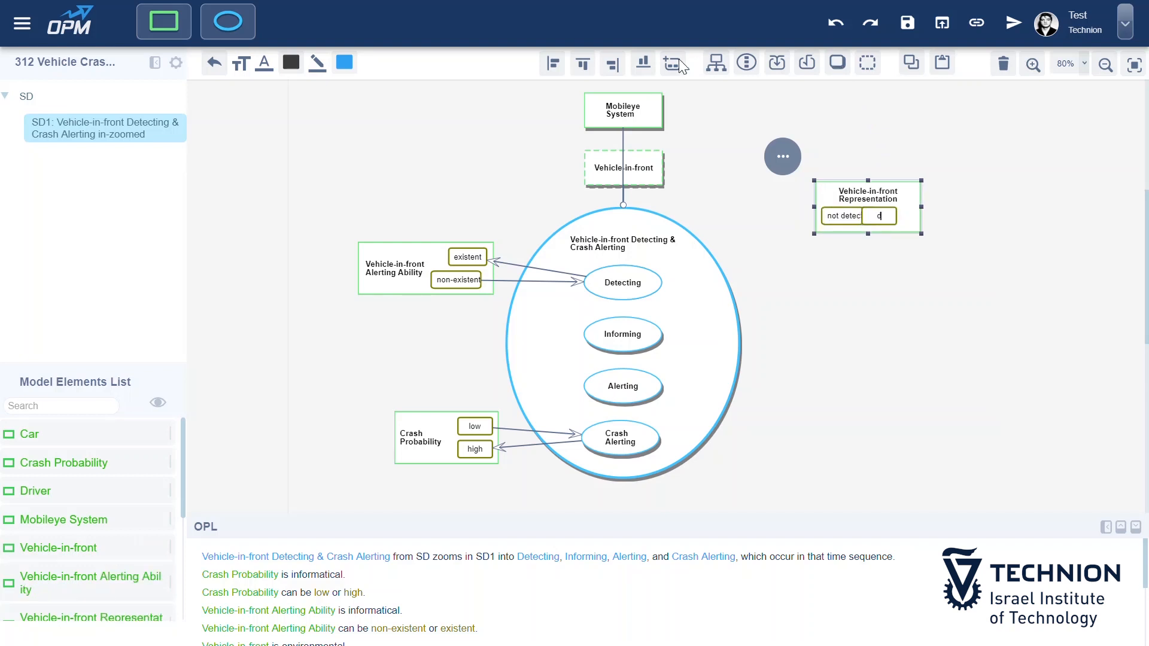
type("d")
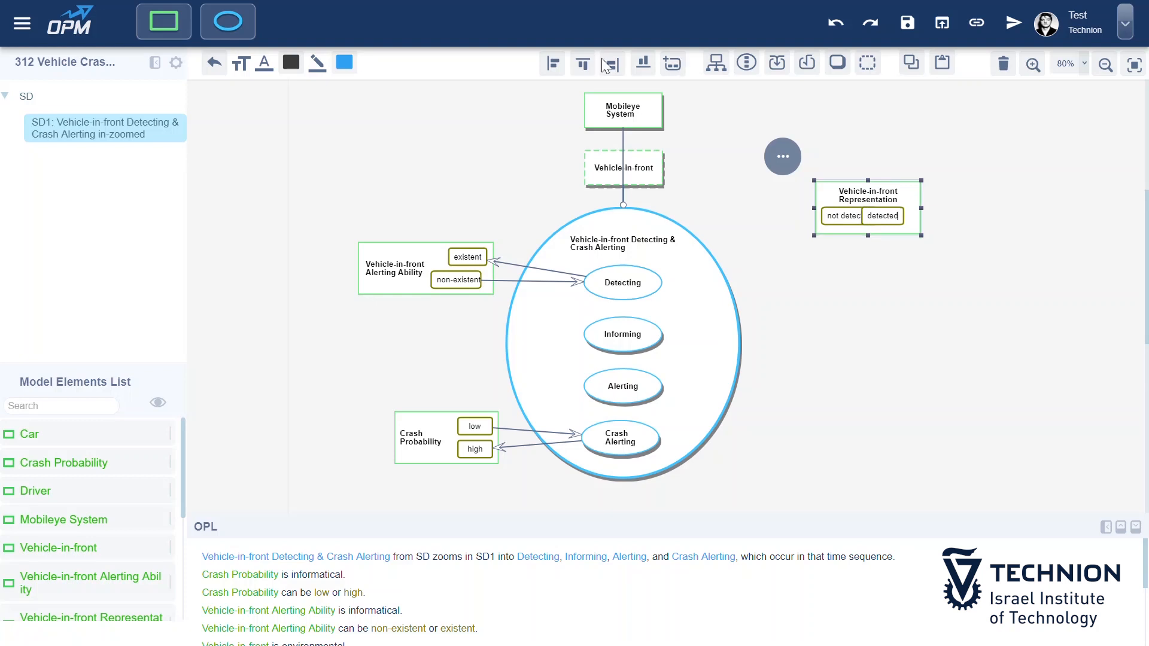
left_click(552, 64)
- Link "not detected" through Detecting to "detected" with an In/Out Link Pair, and move Vehicle-in-front Representation level with Detecting
left_click_drag(829, 190, 653, 278)
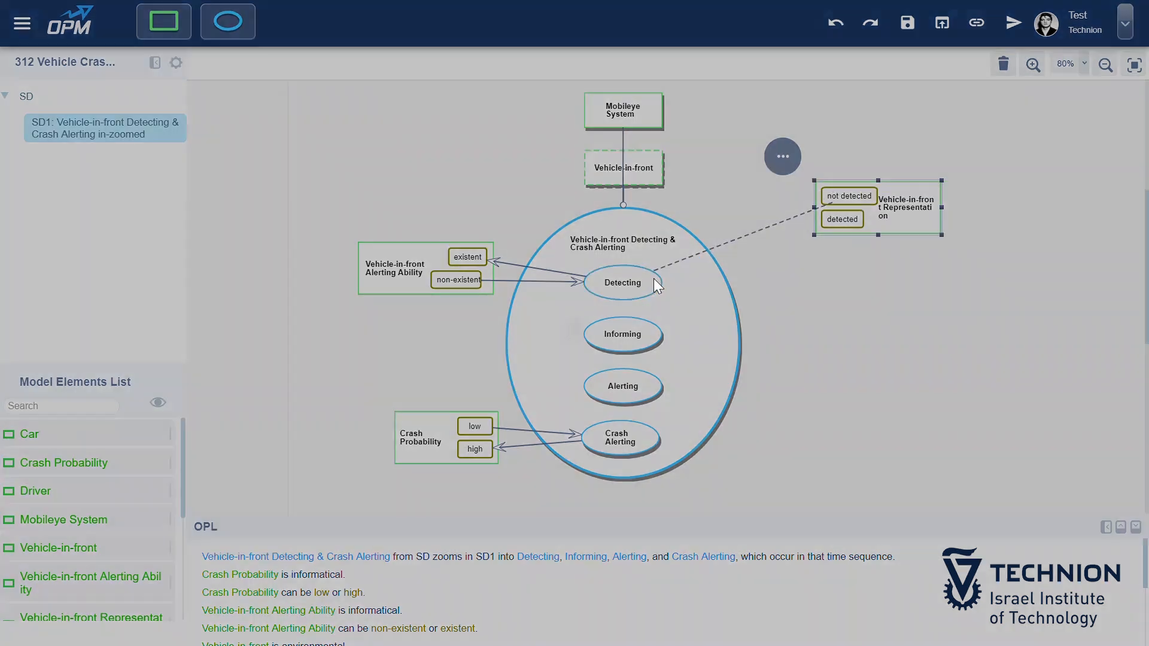
left_click(447, 199)
left_click_drag(856, 211, 869, 293)
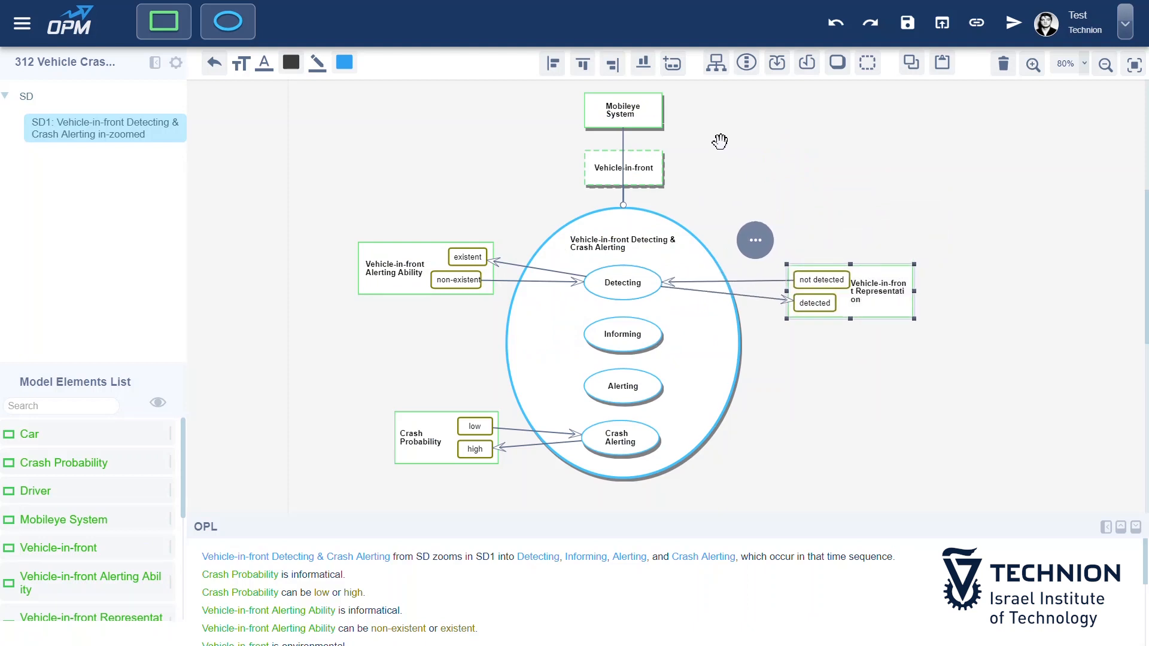
- Add the state "informed" to Vehicle-in-front Representation and link "detected" through Informing to it with an In/Out Link Pair
left_click(673, 65)
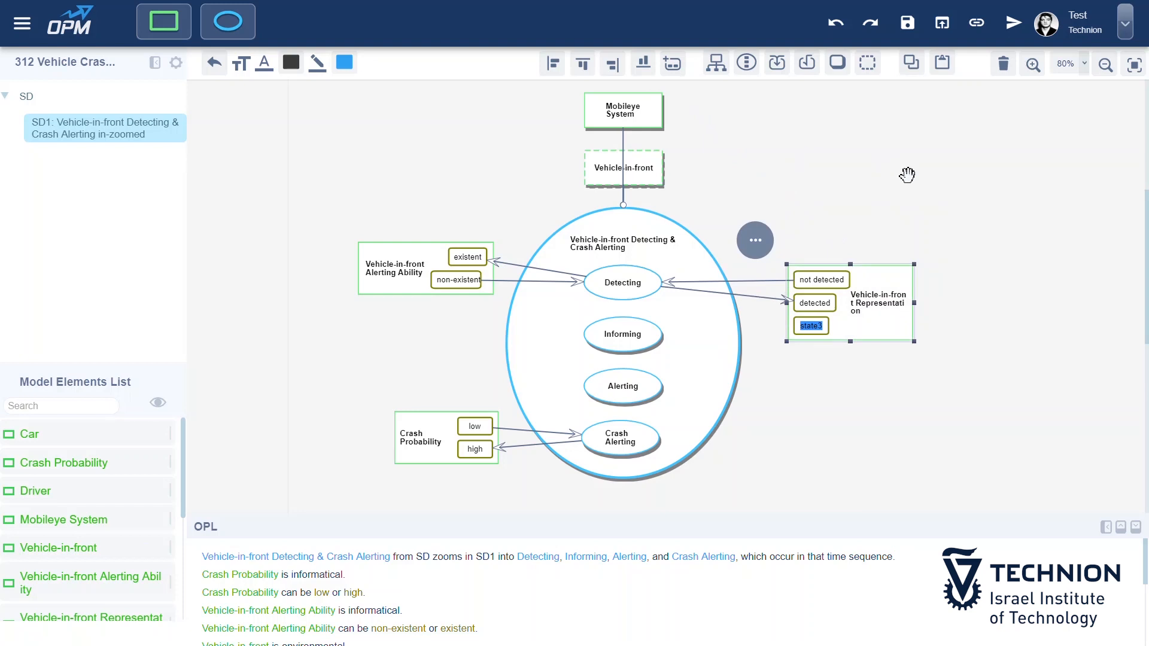
type("informed")
key("Return")
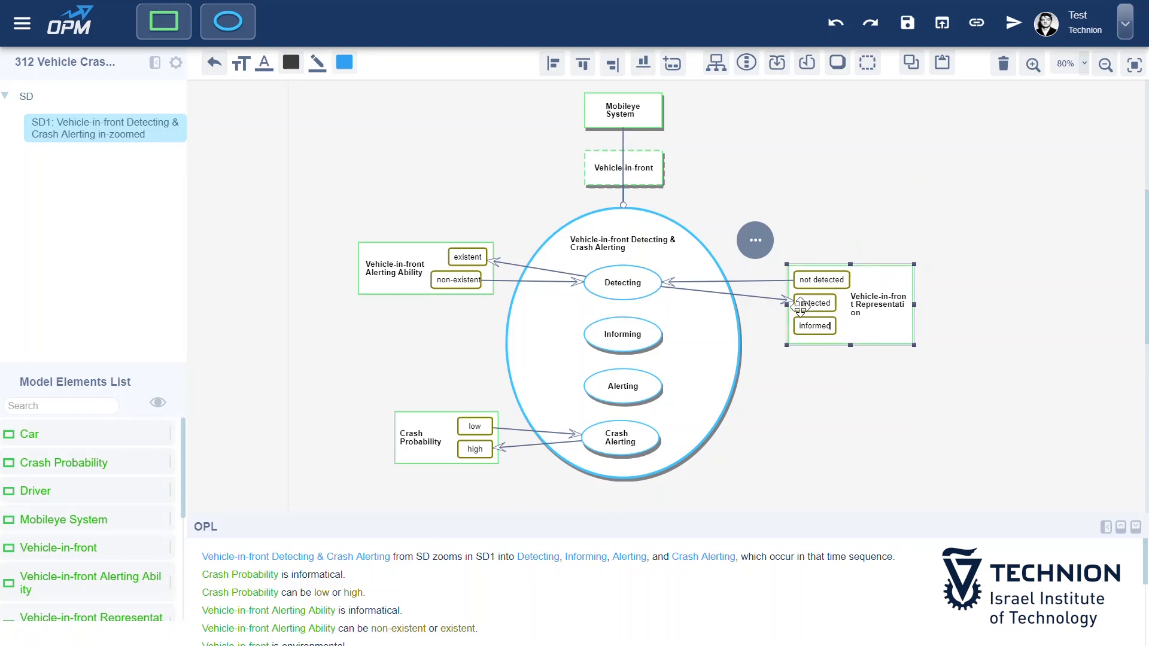
left_click_drag(796, 305, 656, 336)
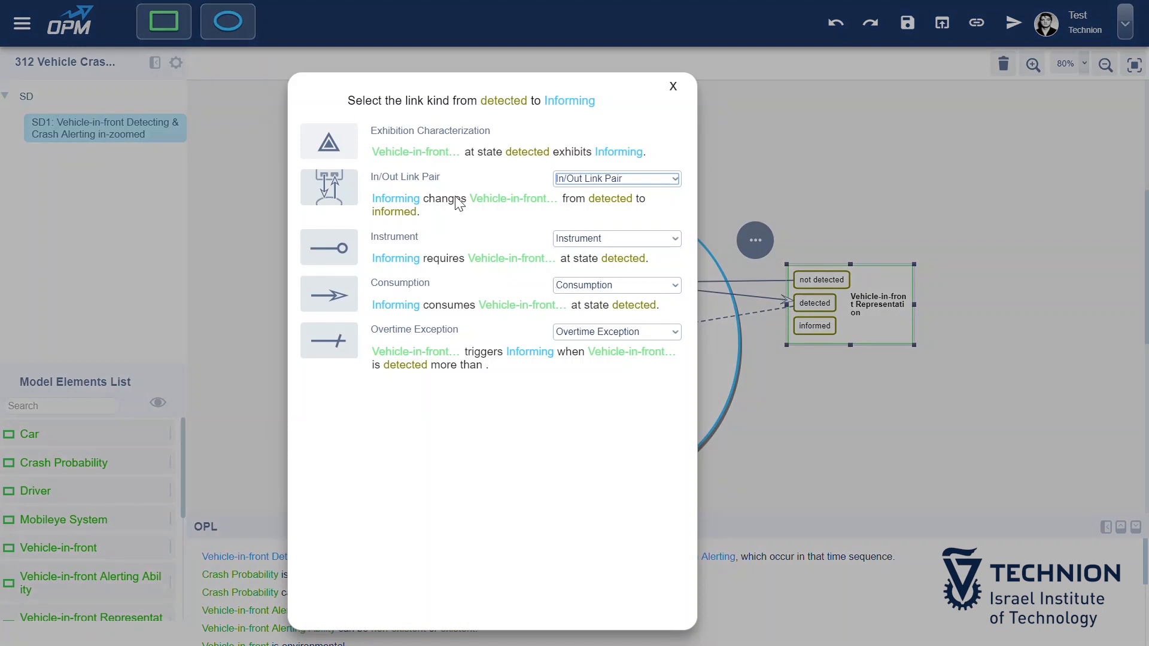
left_click(455, 196)
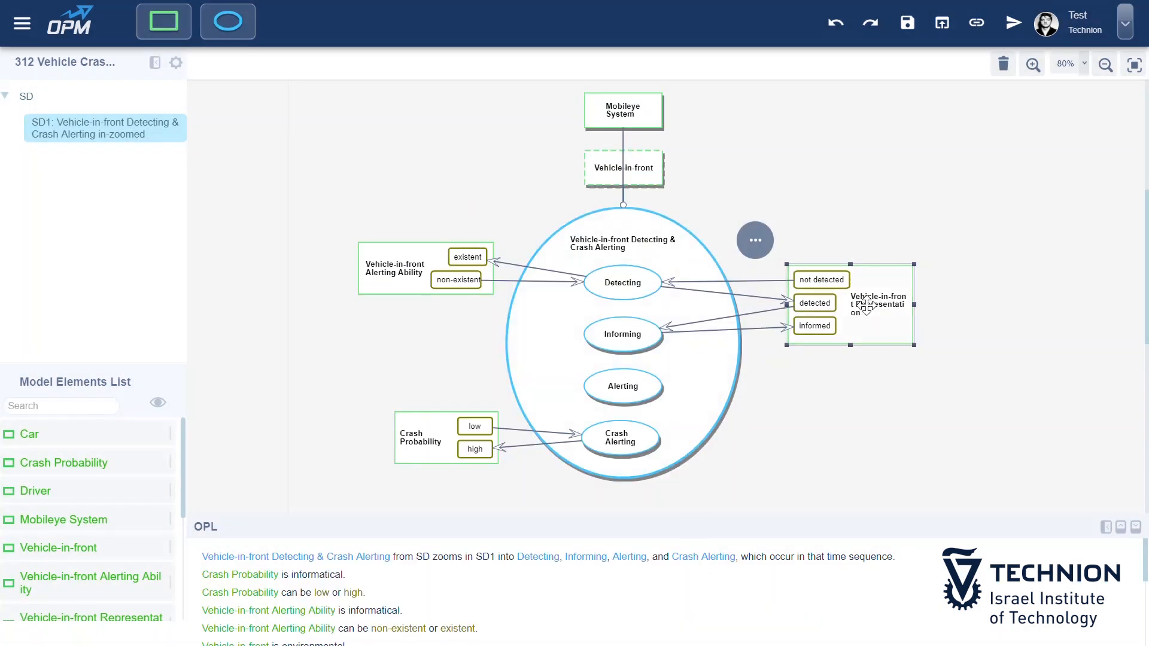
- Add the state "warned" to Vehicle-in-front Representation and link "informed" through Alerting to it with an In/Out Link Pair
left_click(856, 288)
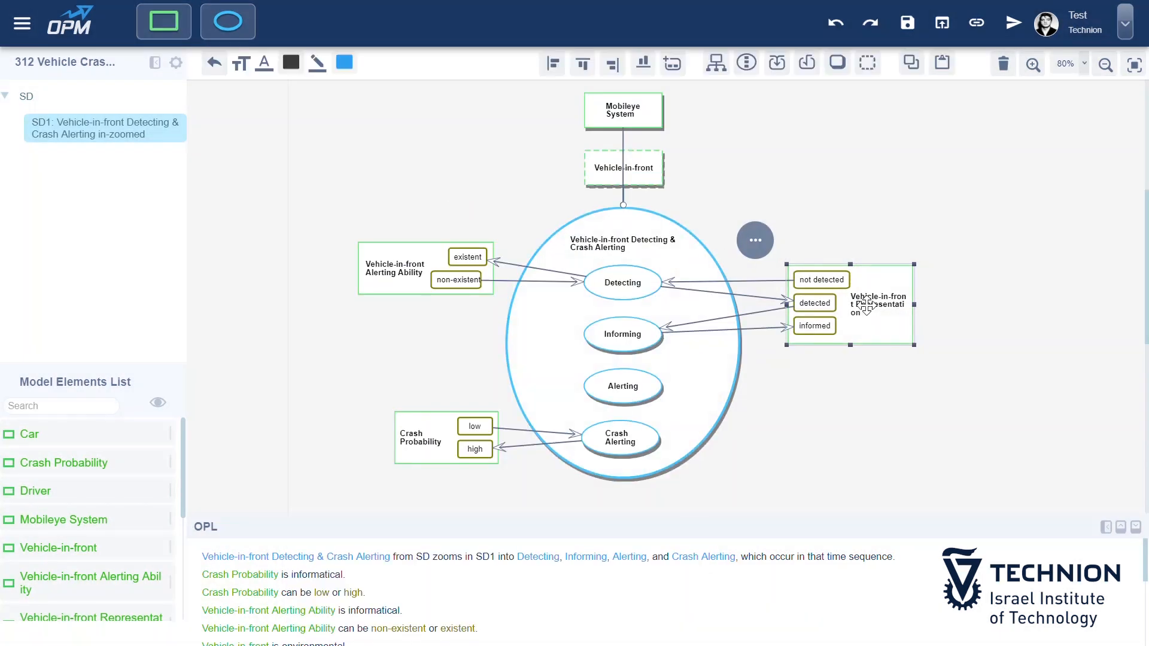
left_click(671, 62)
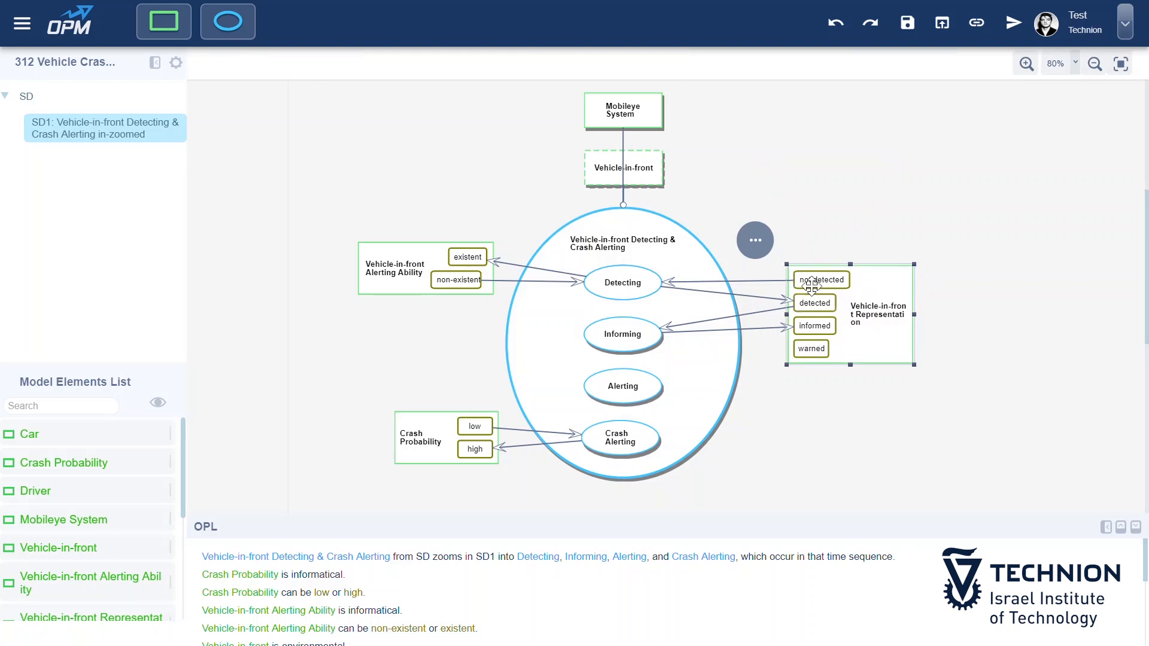
left_click_drag(801, 331, 647, 388)
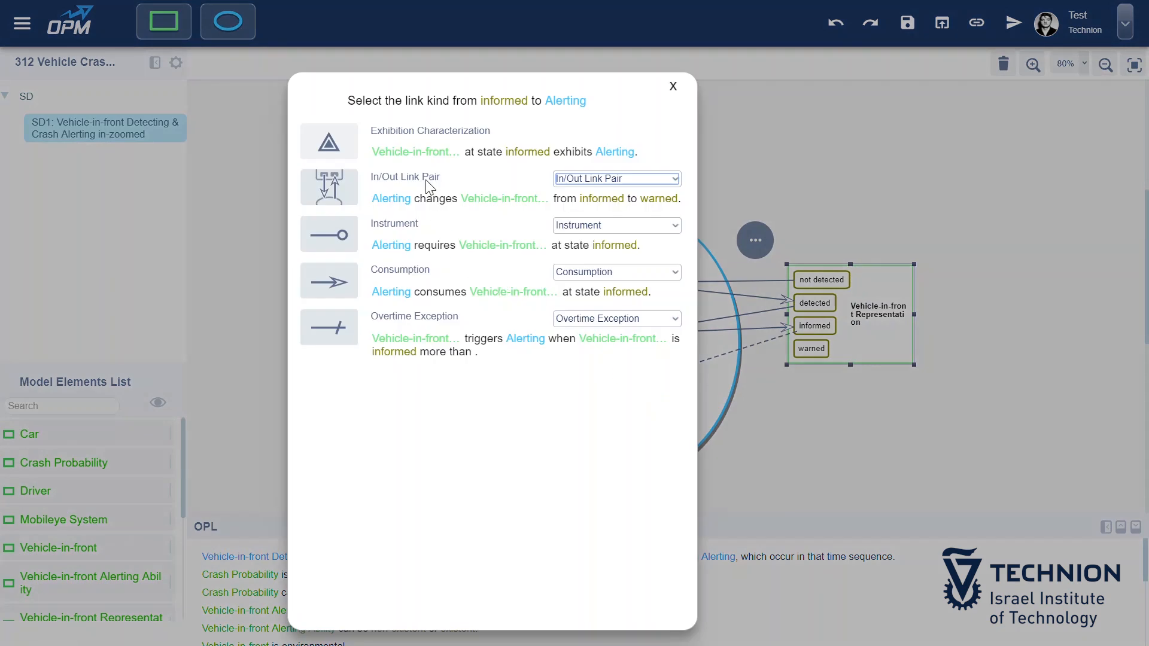
left_click(428, 186)
- Add the state "crash alerted" to Vehicle-in-front Representation and link "warned" through Crash Alerting to it with an In/Out Link Pair
left_click(867, 305)
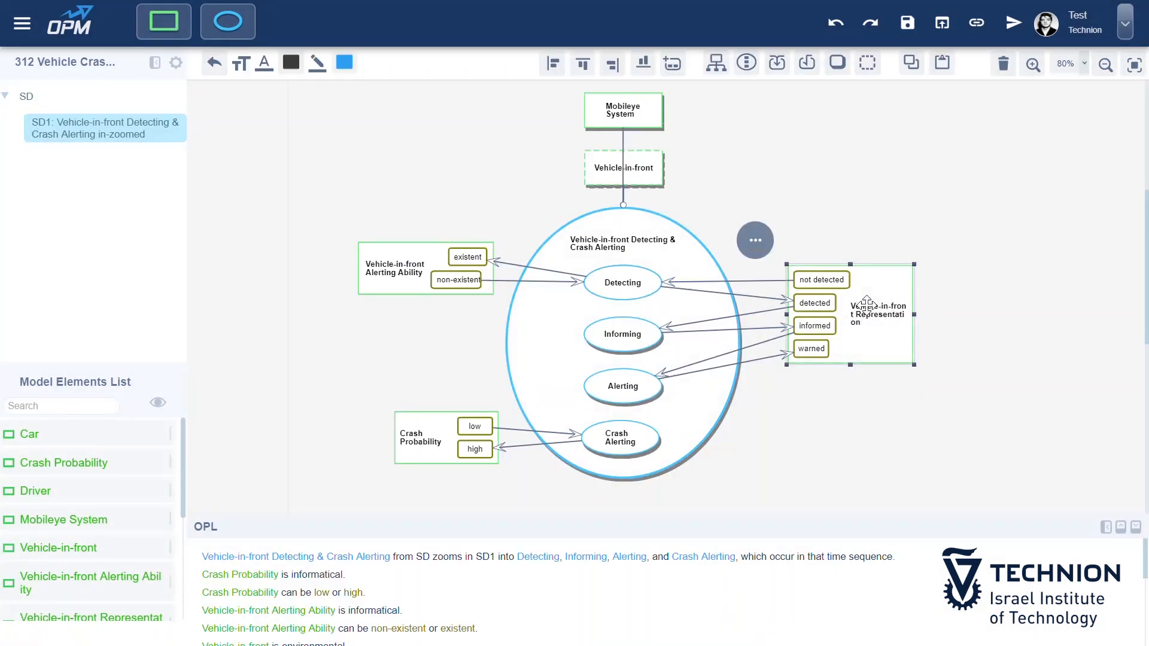
left_click(677, 66)
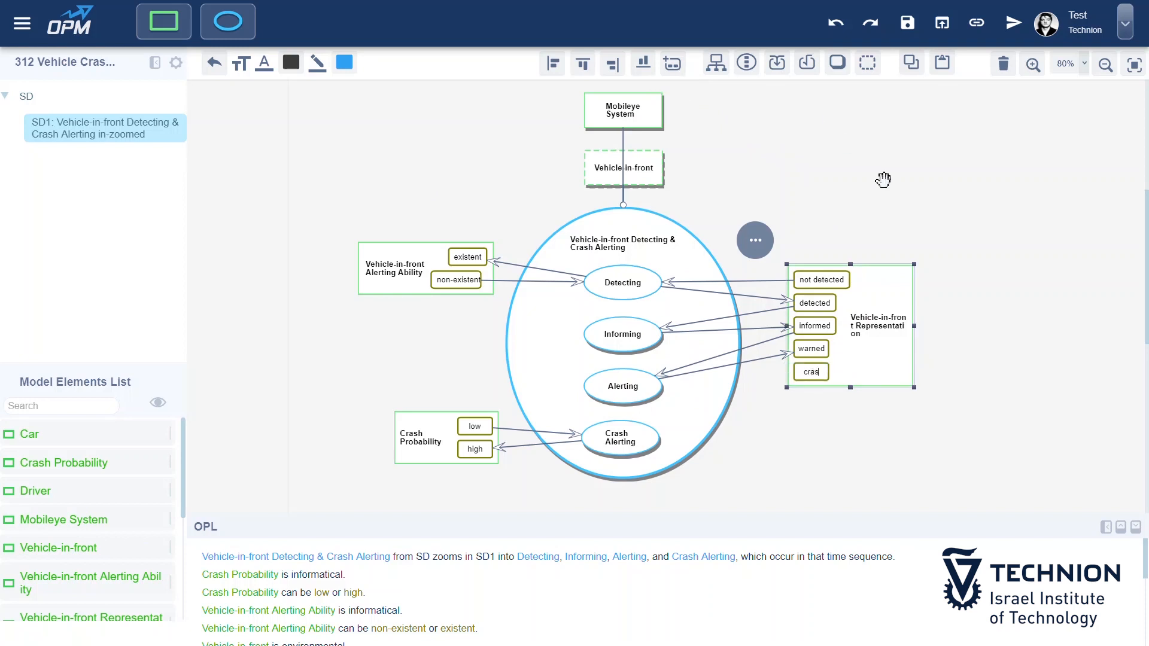
type("crash alerted")
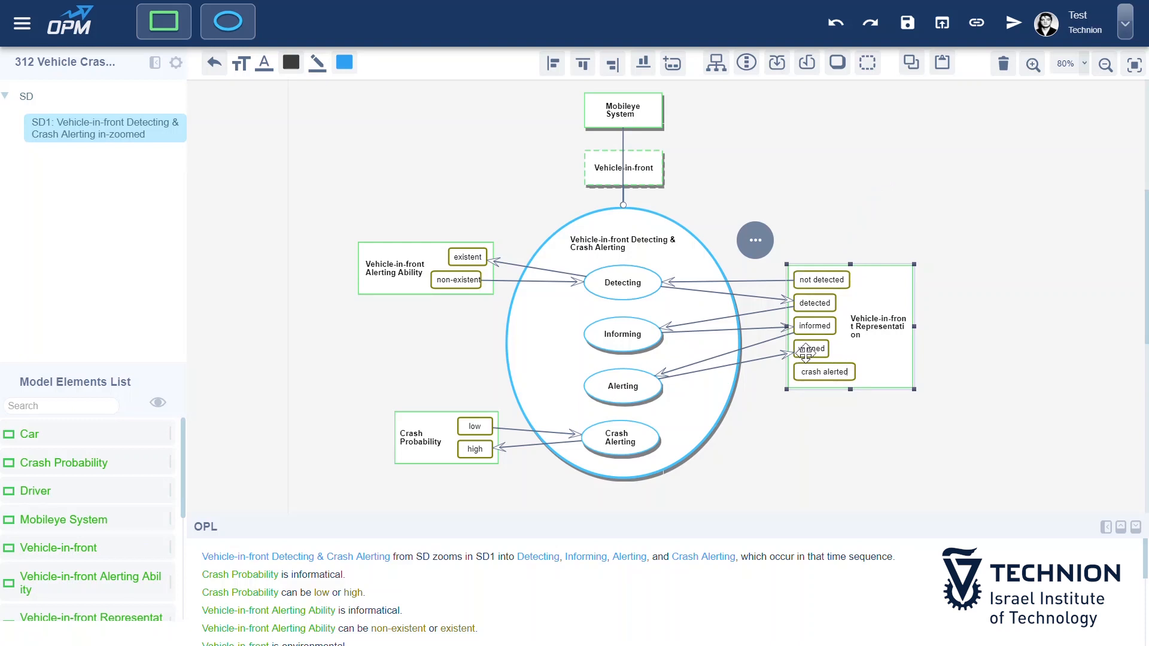
mouse_move(799, 353)
left_mouse_down()
mouse_move(751, 364)
mouse_move(651, 433)
left_mouse_up()
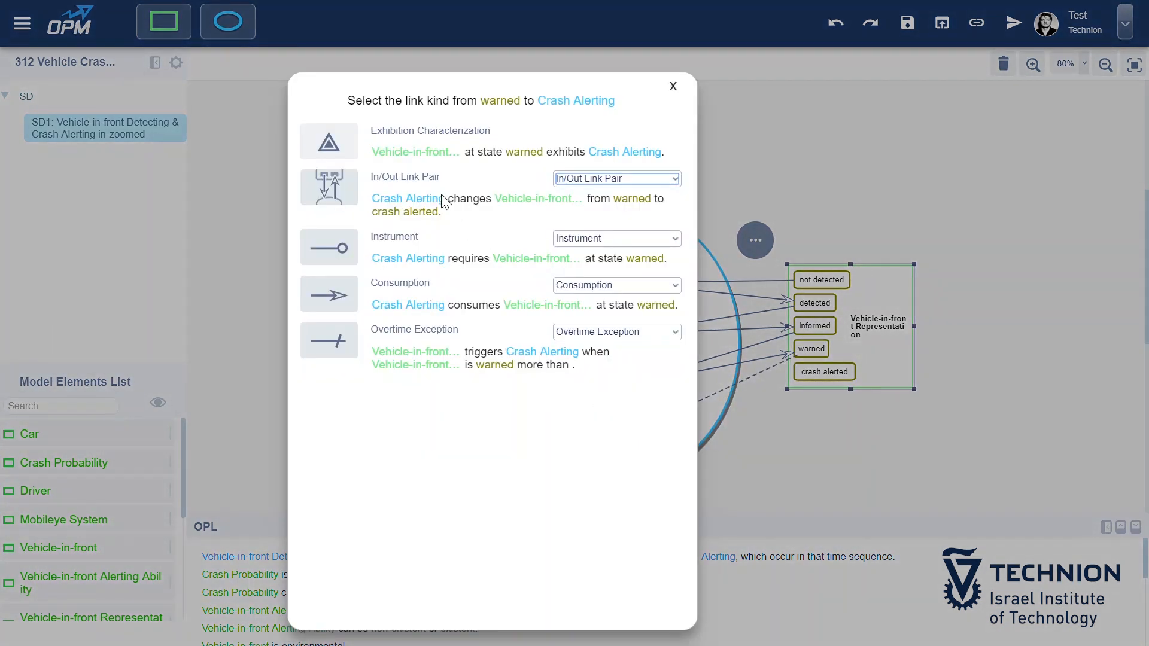
left_click(443, 200)
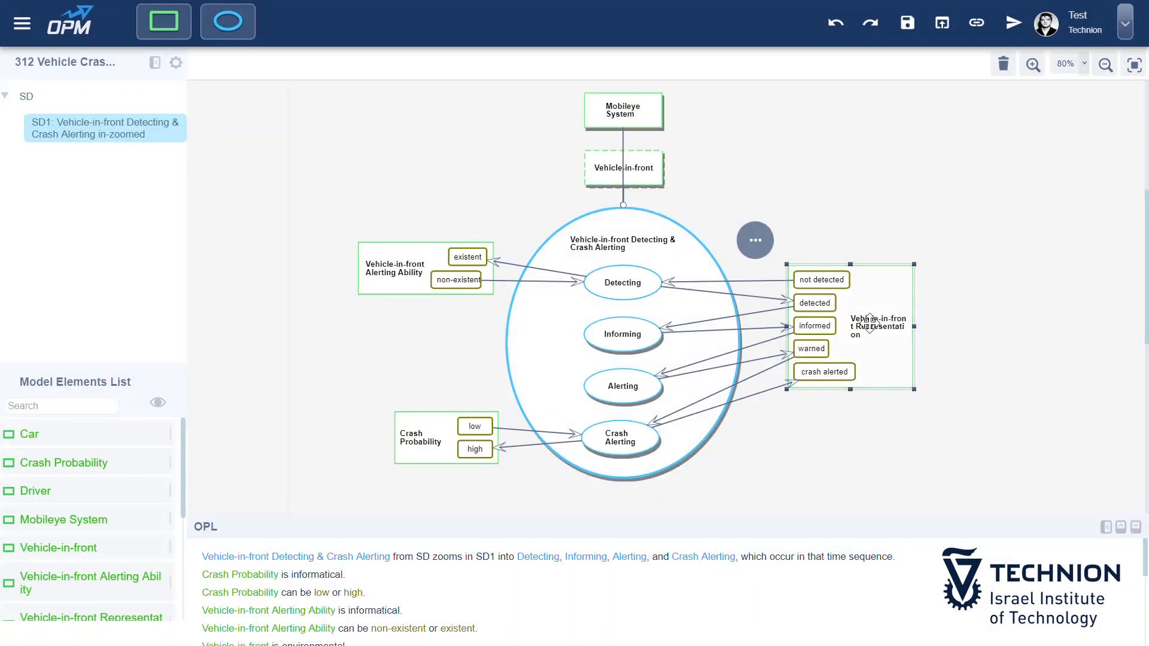
- Move Vehicle-in-front Representation lower and closer to the process, and widen its box slightly
left_click_drag(871, 323, 845, 352)
left_click_drag(892, 353, 897, 354)
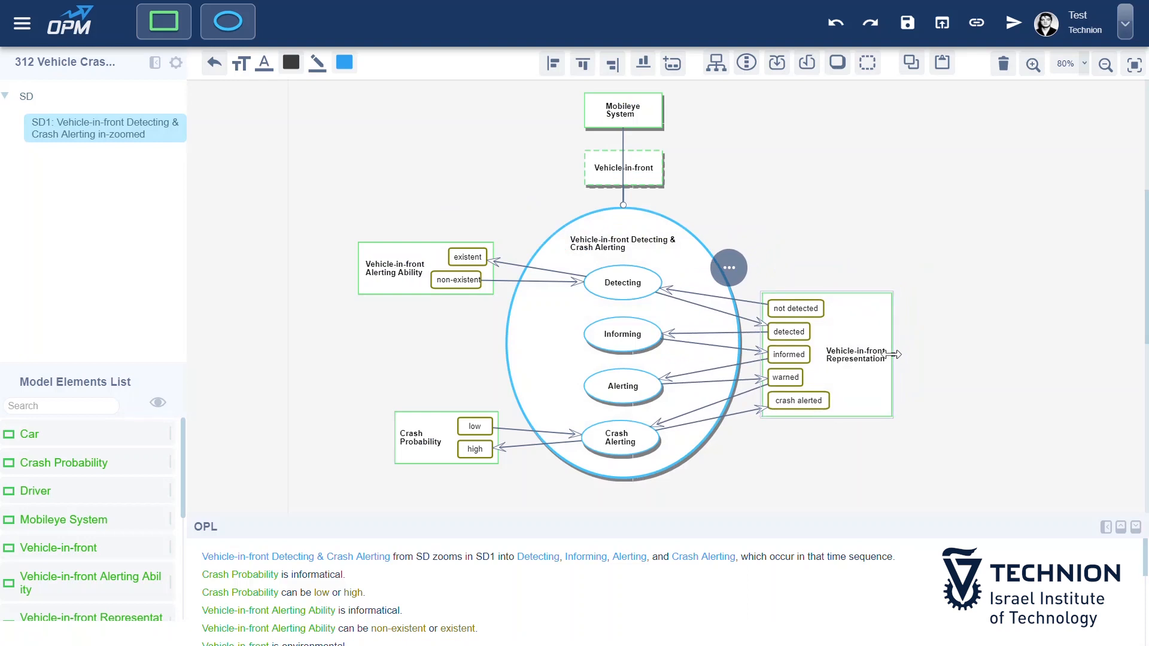